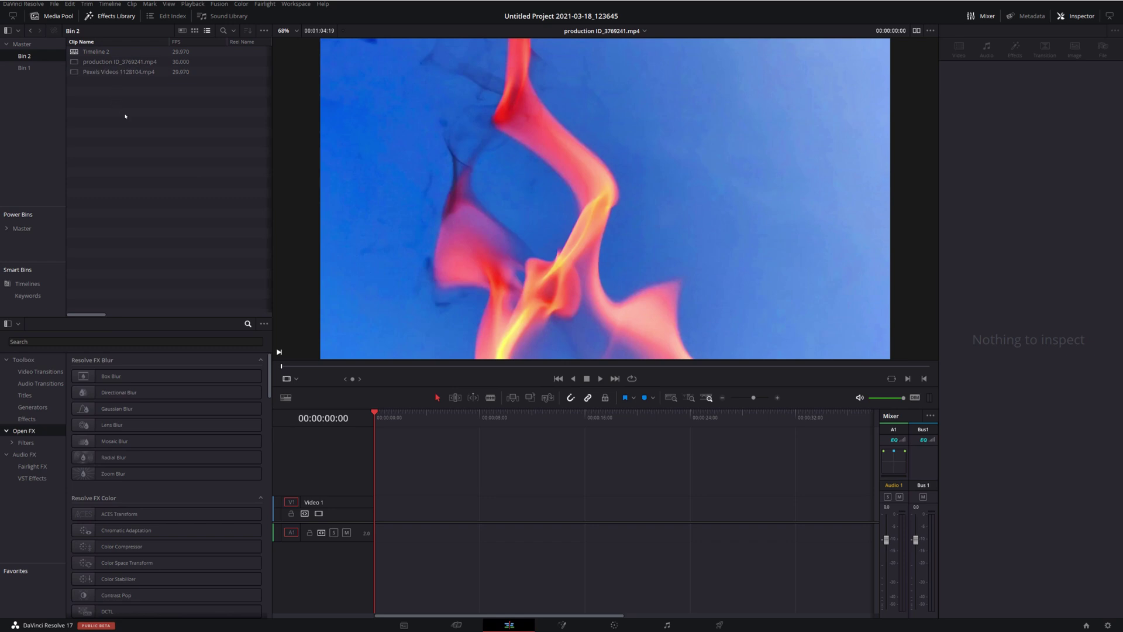
# Place production ID_3769241.mp4 on the timeline's video and audio tracks, preview it, and save the project.
pyautogui.moveTo(117, 61); pyautogui.dragTo(381, 516)
pyautogui.press('space')
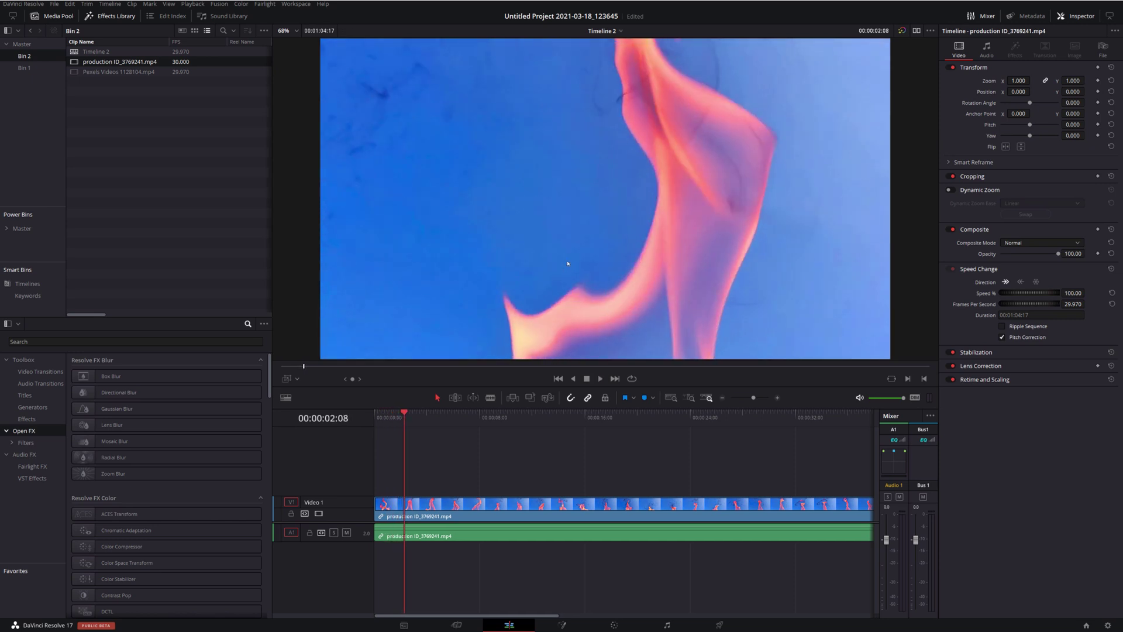
pyautogui.hotkey('ctrl', 's')
pyautogui.moveTo(408, 426)
pyautogui.mouseDown()
pyautogui.moveTo(489, 422)
pyautogui.moveTo(390, 420)
pyautogui.mouseUp()
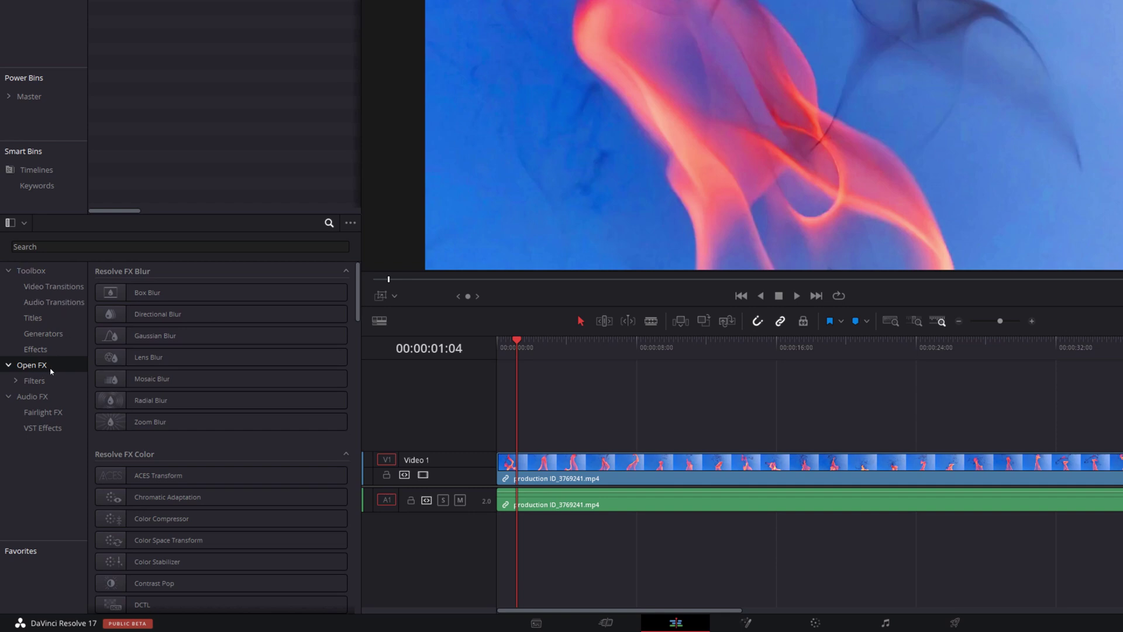
# Drop the Resolve FX Stylize Mirrors effect onto the flame clip on V1.
pyautogui.scroll(-10, 205, 427)
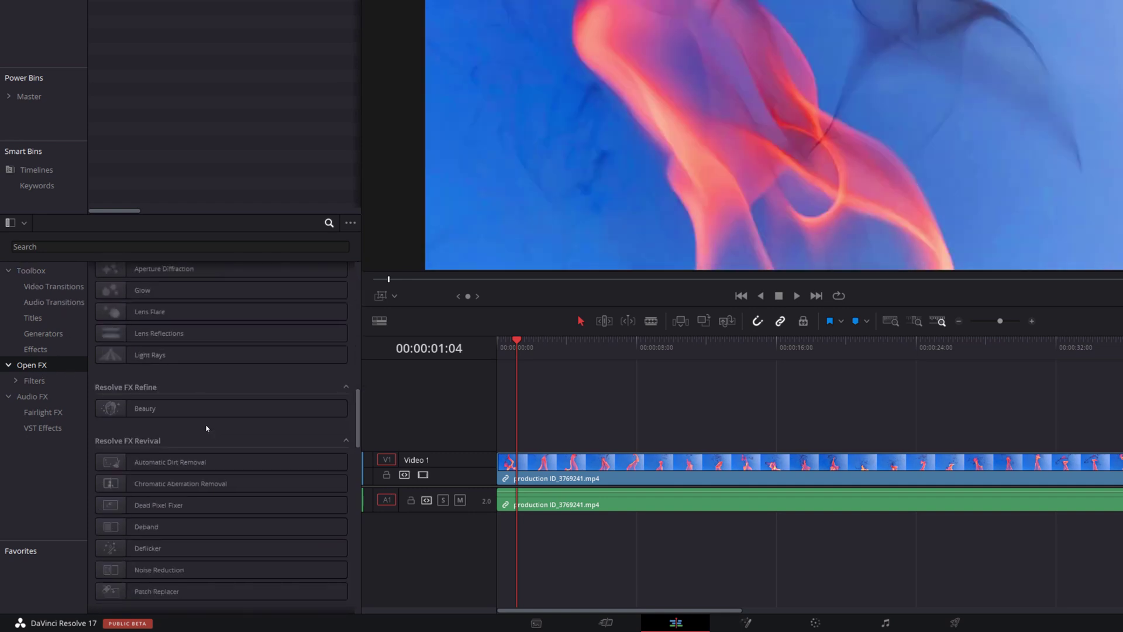
pyautogui.scroll(-6, 205, 428)
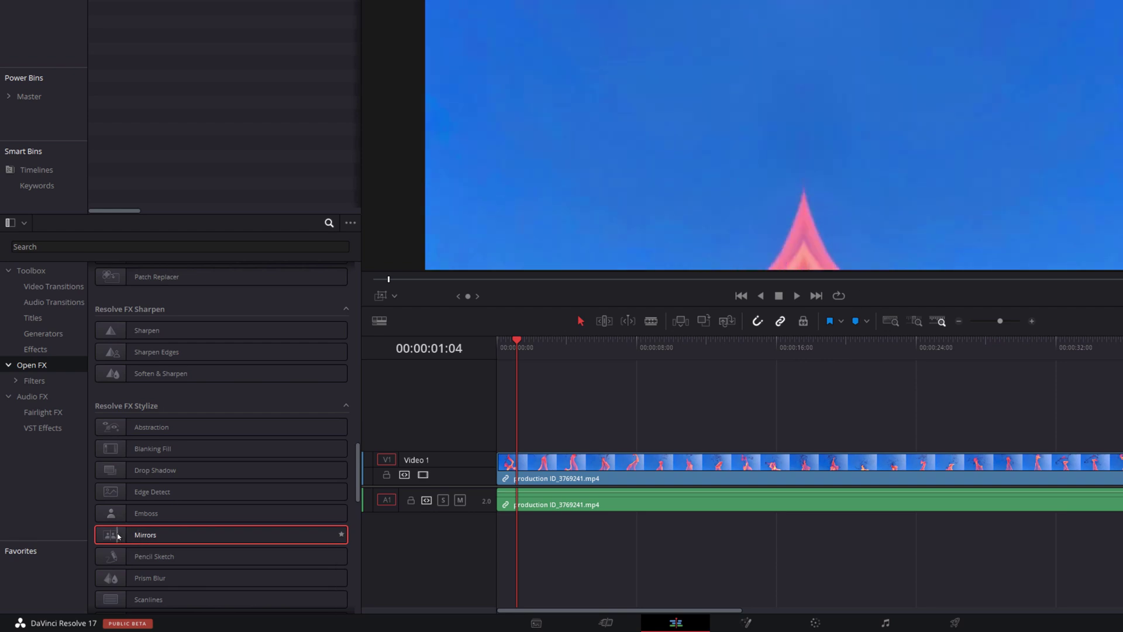
pyautogui.moveTo(118, 537); pyautogui.dragTo(536, 470)
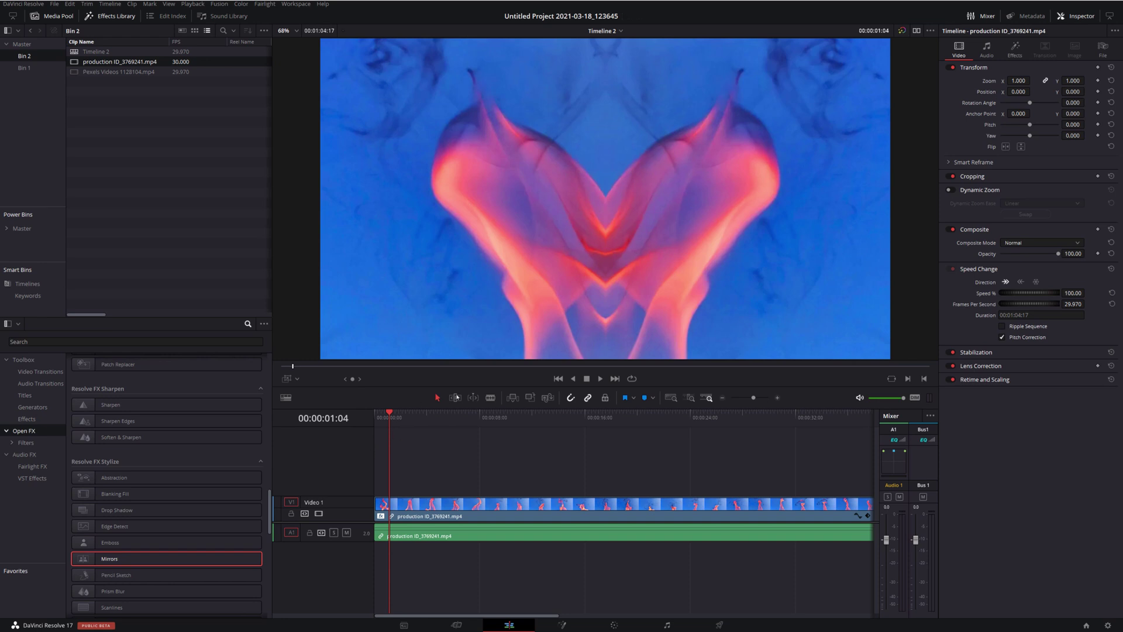
# Show the flame clip's Mirrors settings in the Inspector Effects tab, with Mirror 1 at 0.500, 0.500.
pyautogui.press('space')
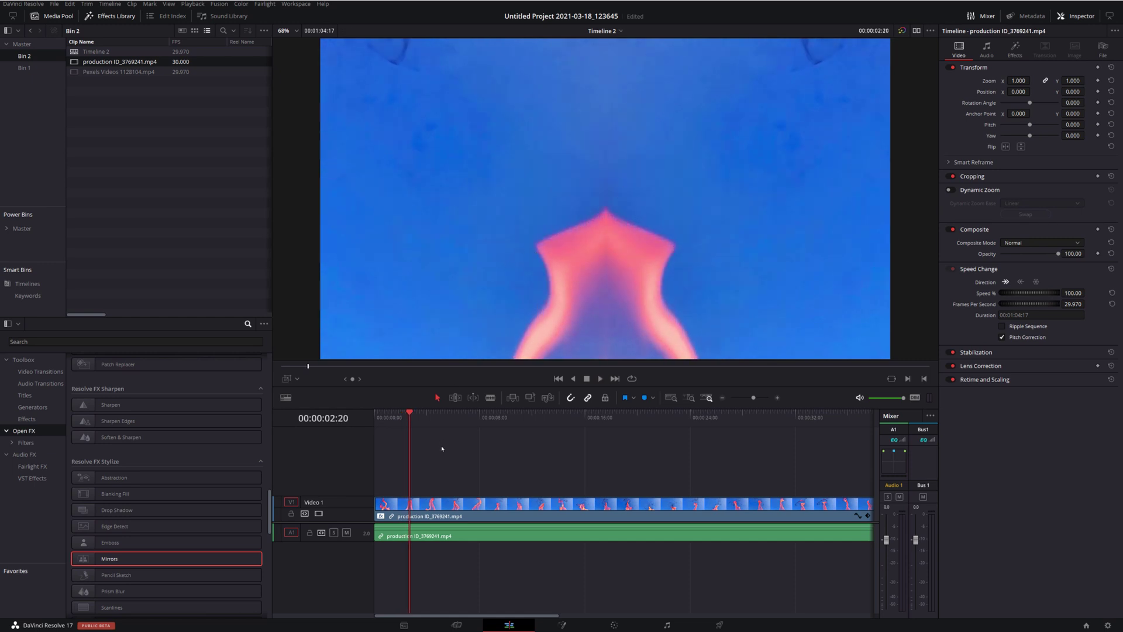
pyautogui.click(381, 513)
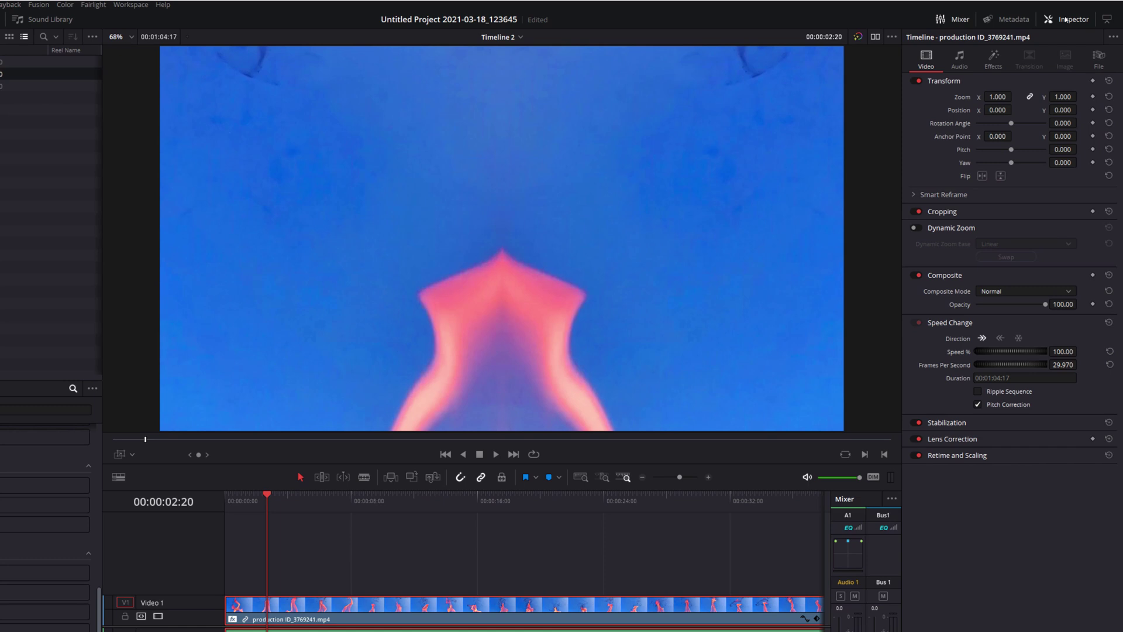
pyautogui.click(999, 69)
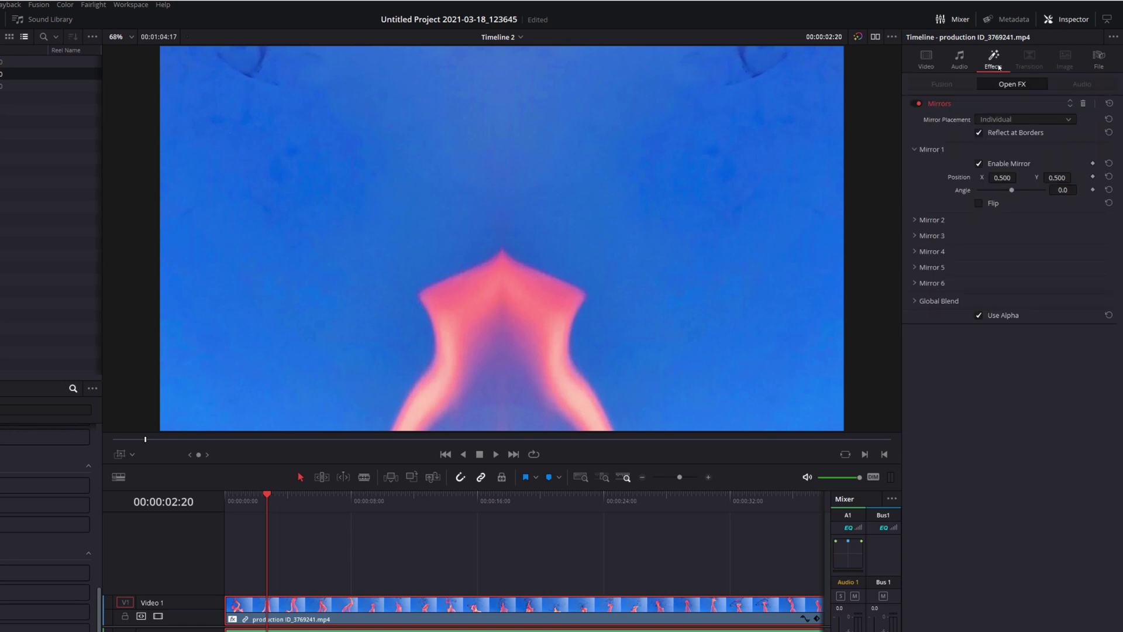
pyautogui.click(940, 105)
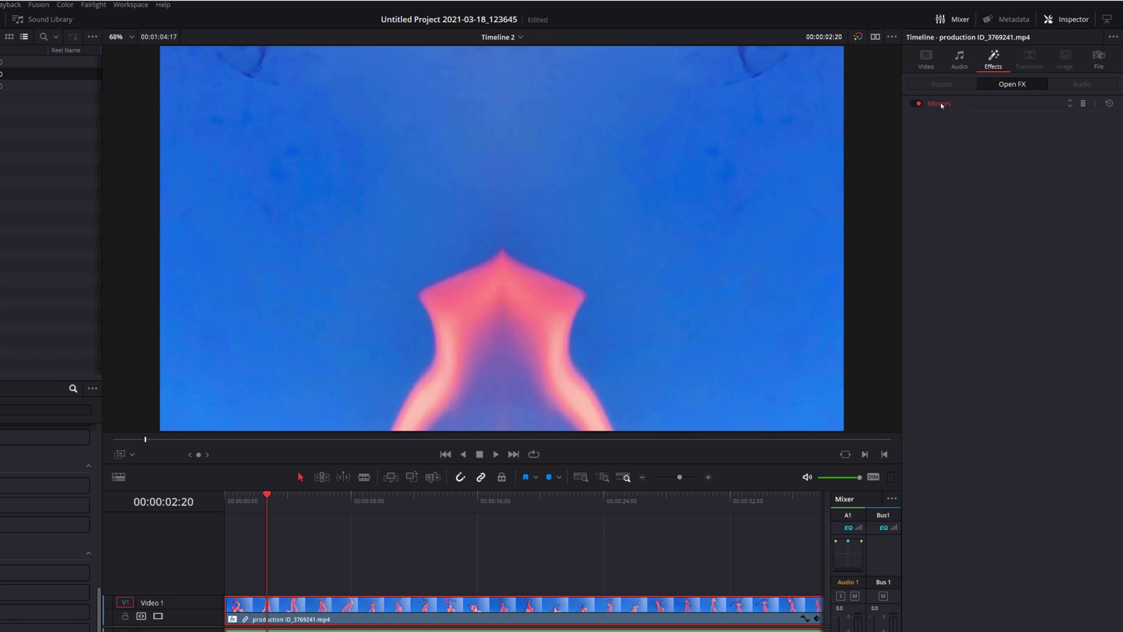
pyautogui.click(938, 104)
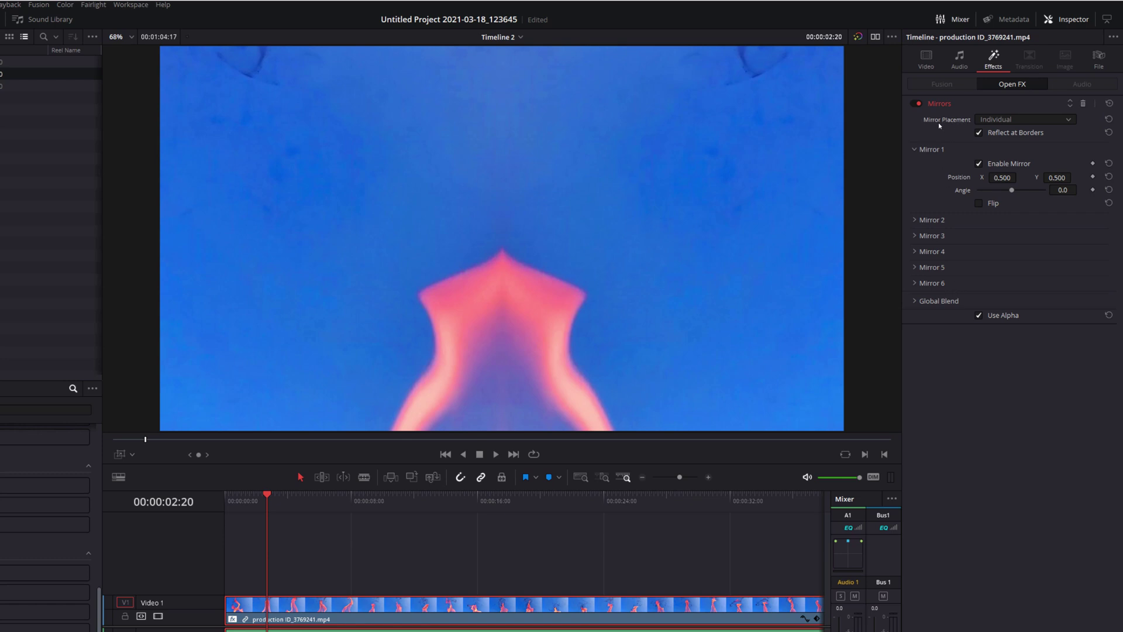
# Set Mirror Placement to Rosette and preview the six-pointed star flame from the clip start.
pyautogui.click(1014, 122)
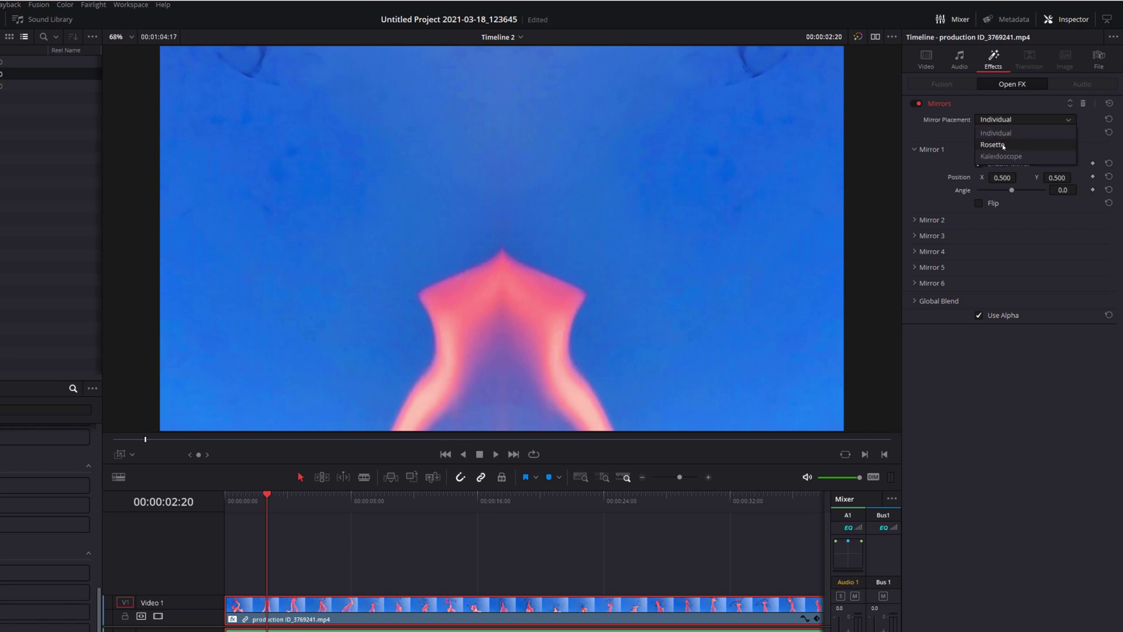
pyautogui.click(1003, 146)
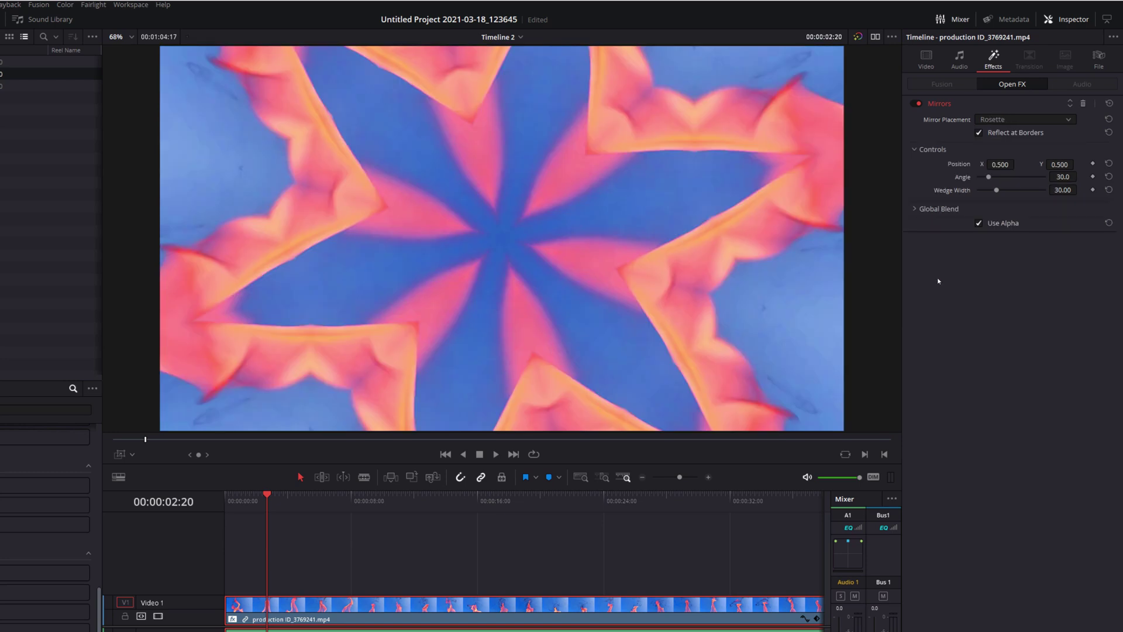
pyautogui.moveTo(251, 500); pyautogui.dragTo(241, 500)
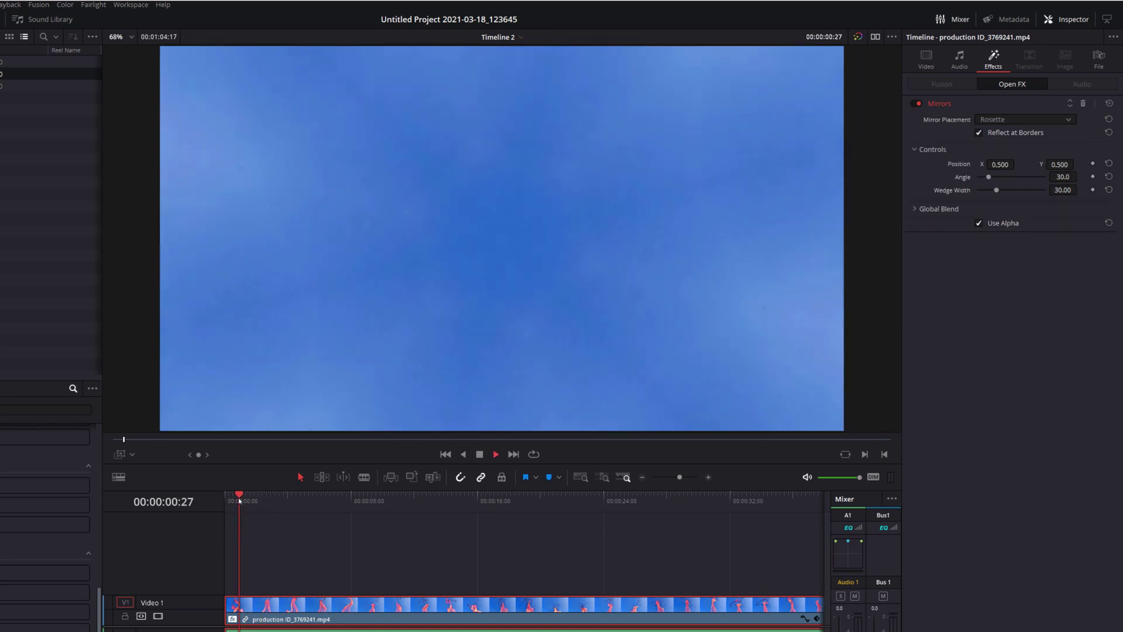
pyautogui.press('space')
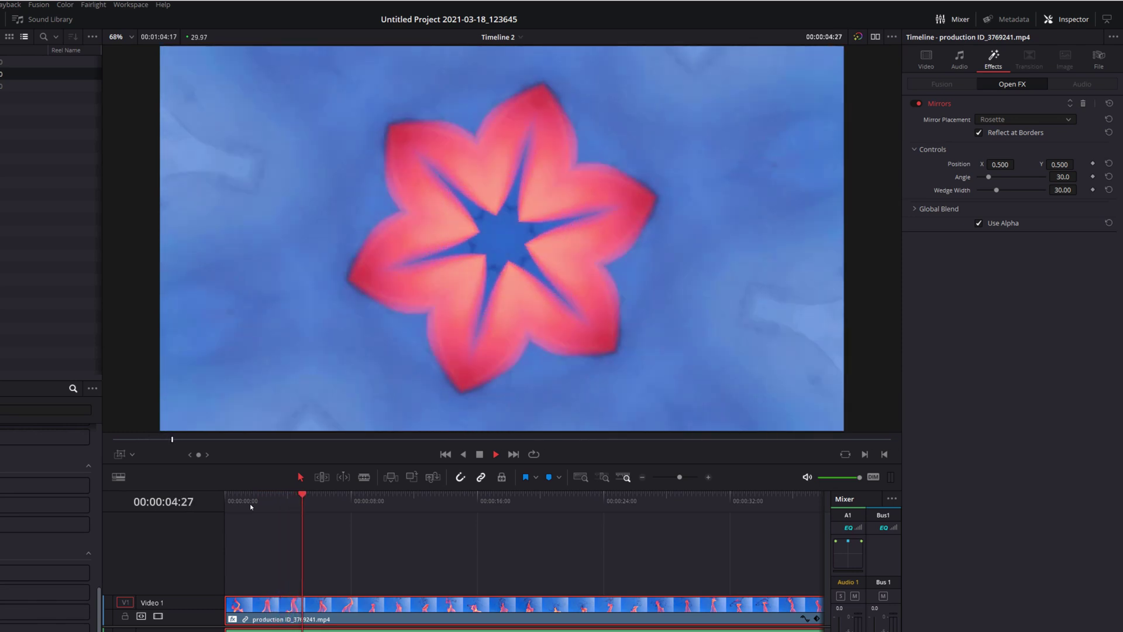
pyautogui.press('space')
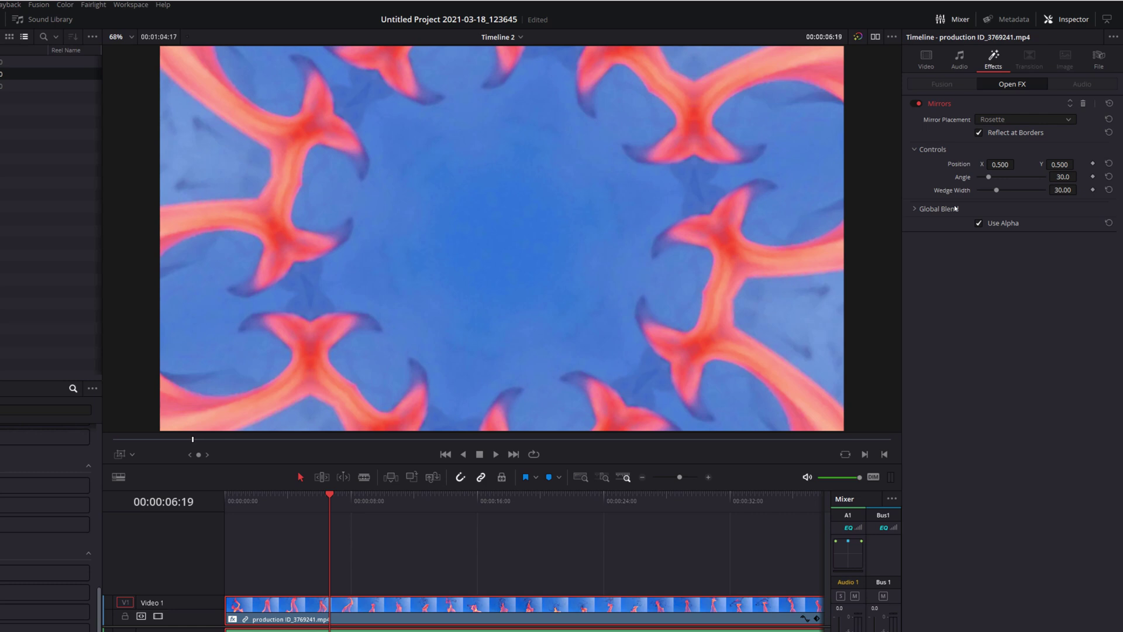
pyautogui.click(930, 150)
pyautogui.click(930, 150)
# Move the rosette centre to 0.369, 0.476, set angle 37.7, and save the project.
pyautogui.moveTo(1000, 164); pyautogui.dragTo(1017, 165)
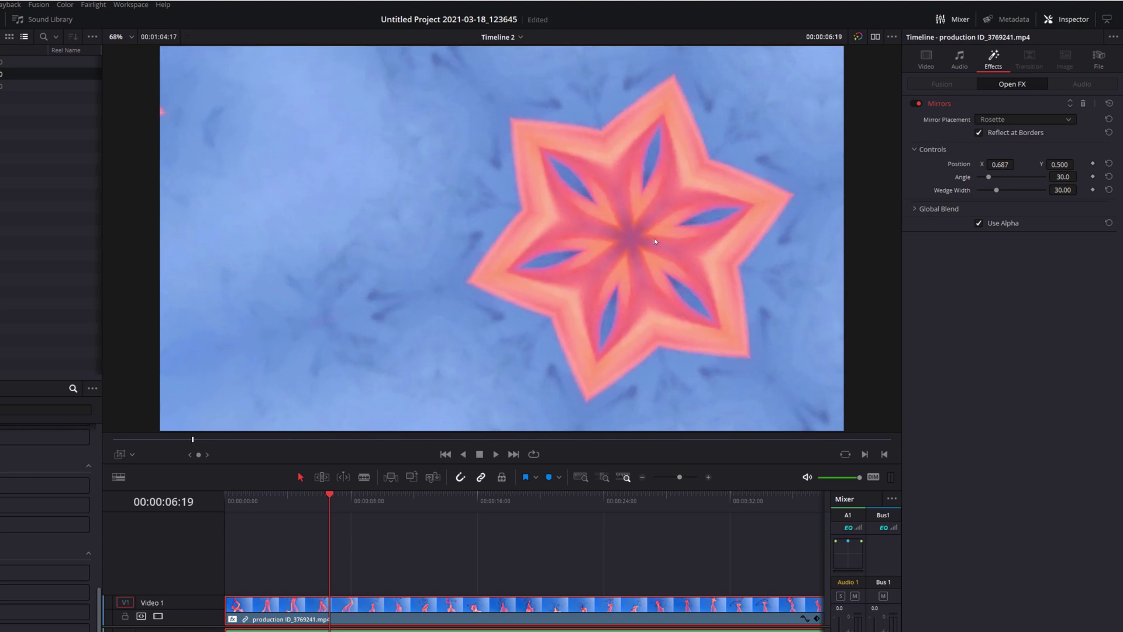
pyautogui.press('space')
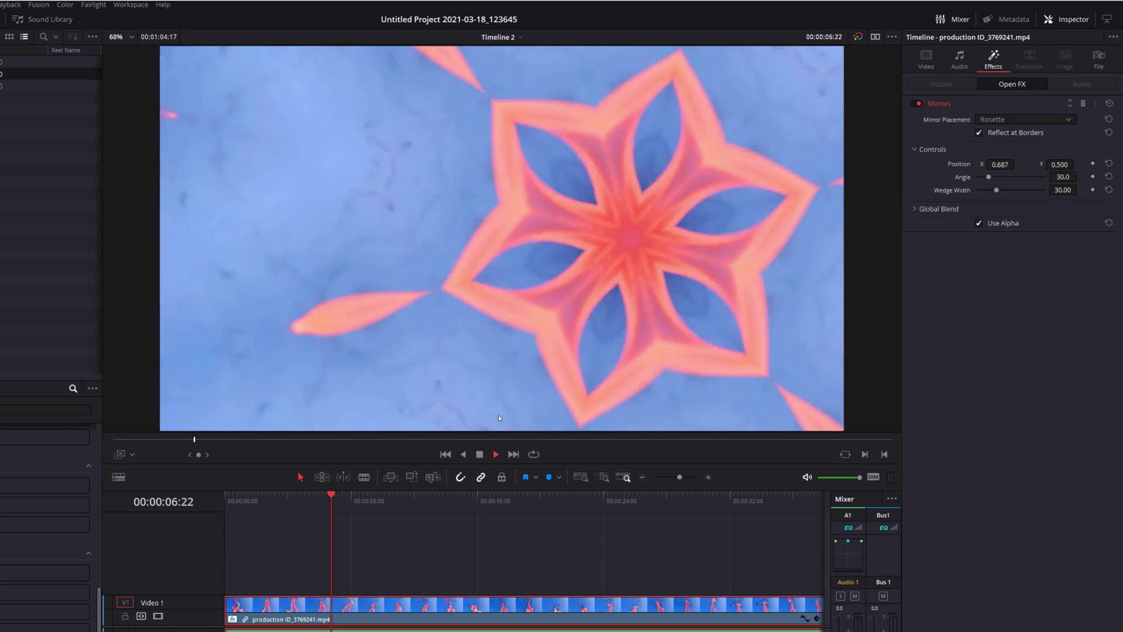
pyautogui.moveTo(631, 233); pyautogui.dragTo(635, 262)
pyautogui.press('space')
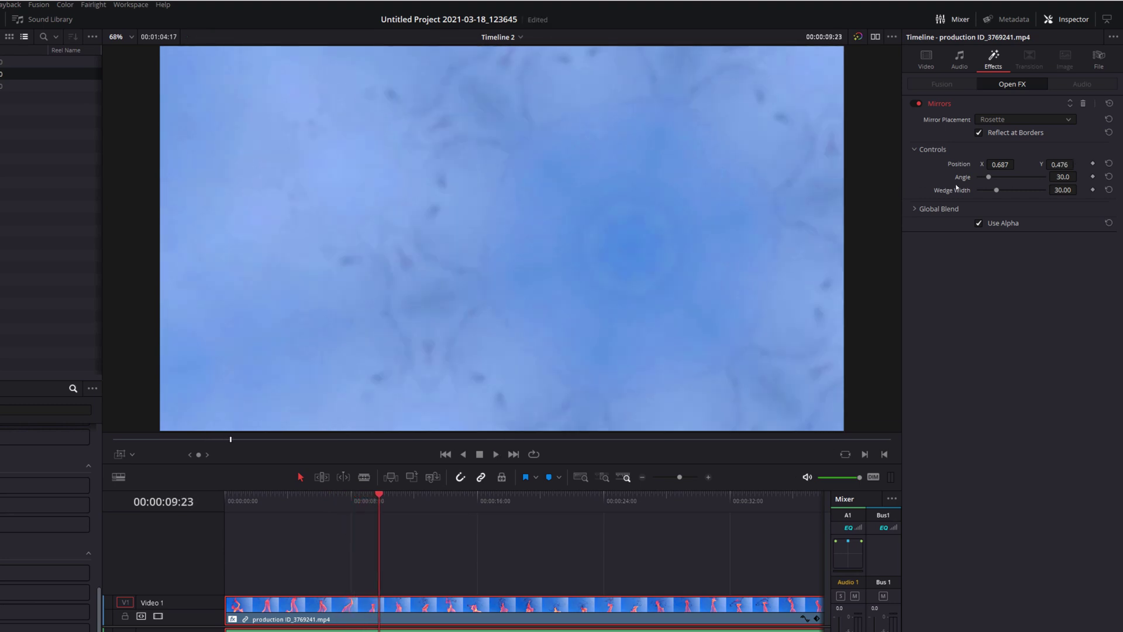
pyautogui.moveTo(990, 183)
pyautogui.mouseDown()
pyautogui.moveTo(1048, 188)
pyautogui.moveTo(973, 187)
pyautogui.moveTo(993, 187)
pyautogui.mouseUp()
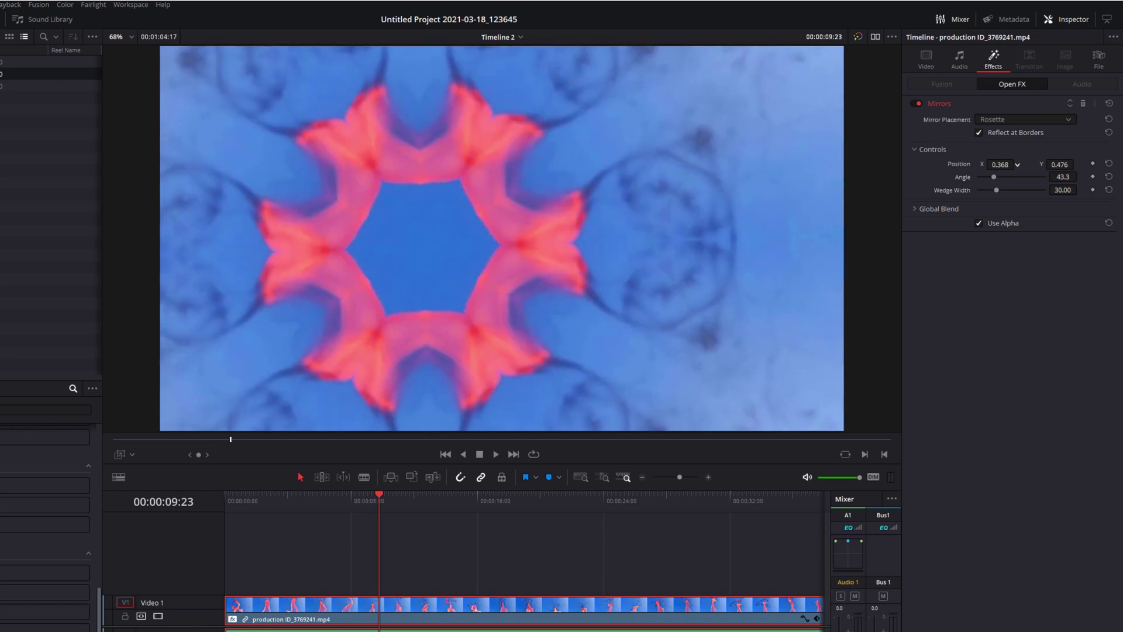
pyautogui.moveTo(993, 176); pyautogui.dragTo(992, 179)
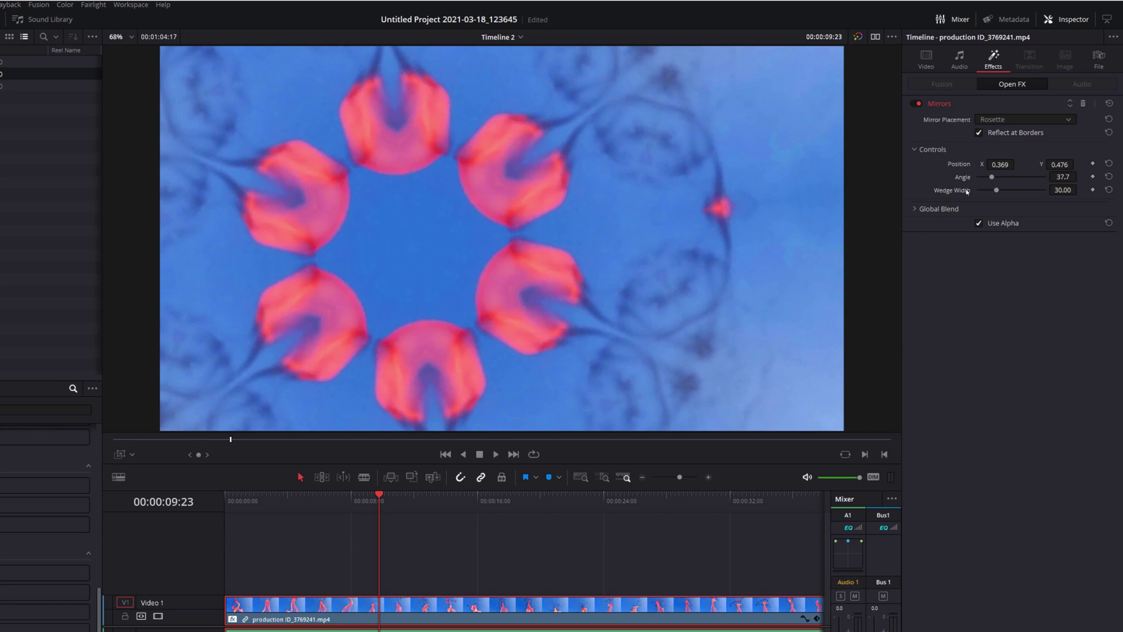
pyautogui.hotkey('ctrl', 's')
# Lower the Mirrors Wedge Width to 6.50 and play back the ringed flame clip.
pyautogui.moveTo(995, 190); pyautogui.dragTo(977, 188)
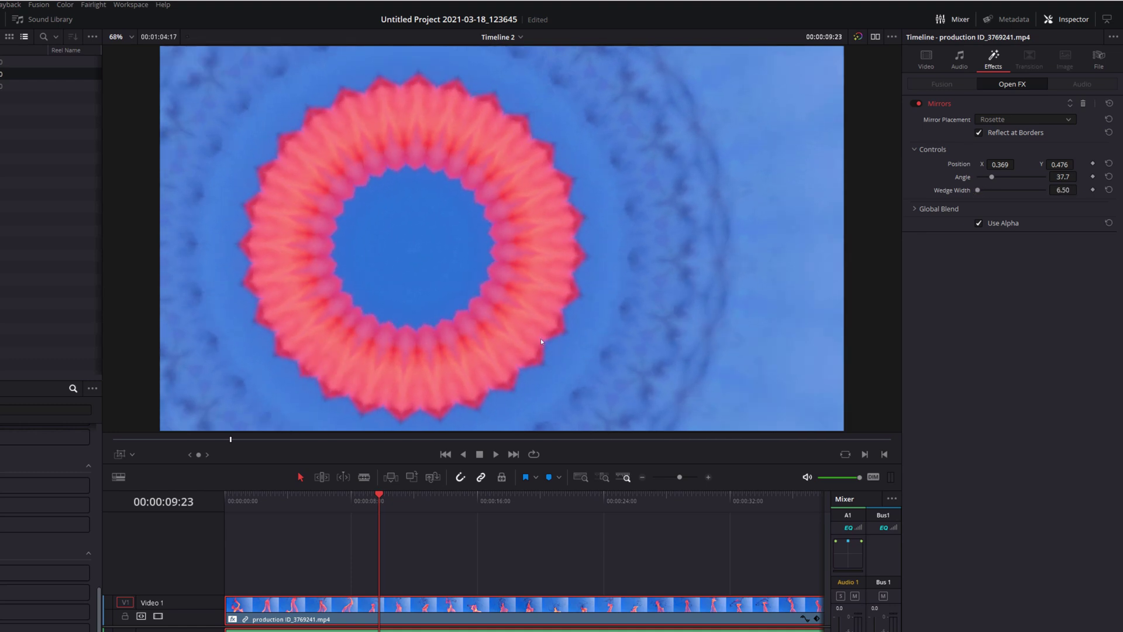
pyautogui.press('space')
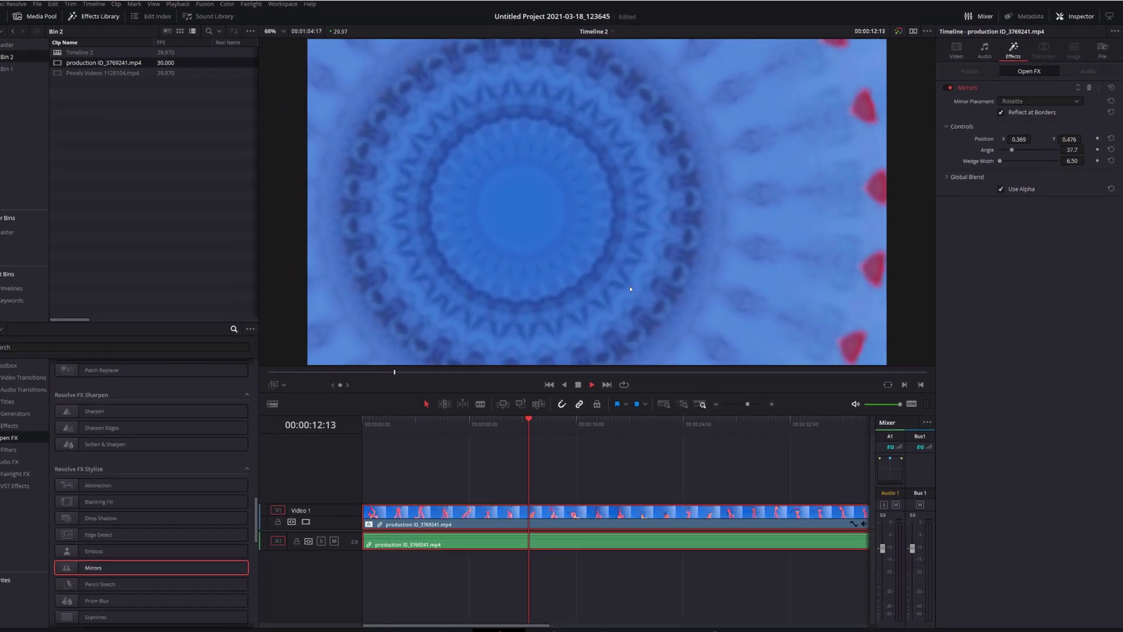
pyautogui.press('space')
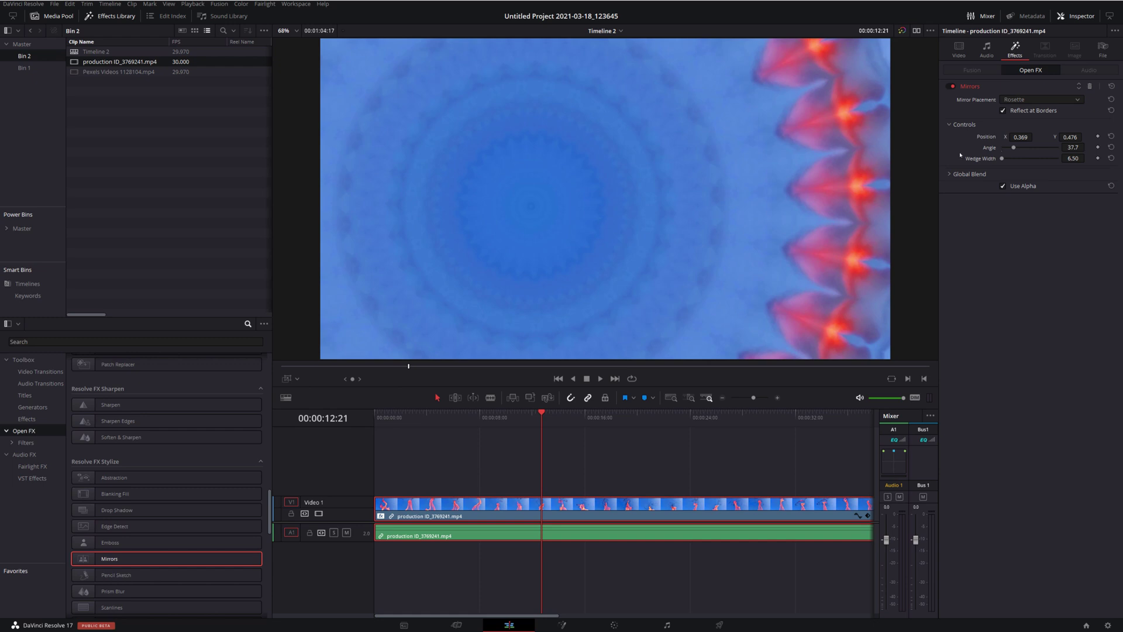
# Insert the Pexels beach clip at the playhead and give it a Rosette-placement Mirrors effect.
pyautogui.moveTo(119, 71); pyautogui.dragTo(537, 514)
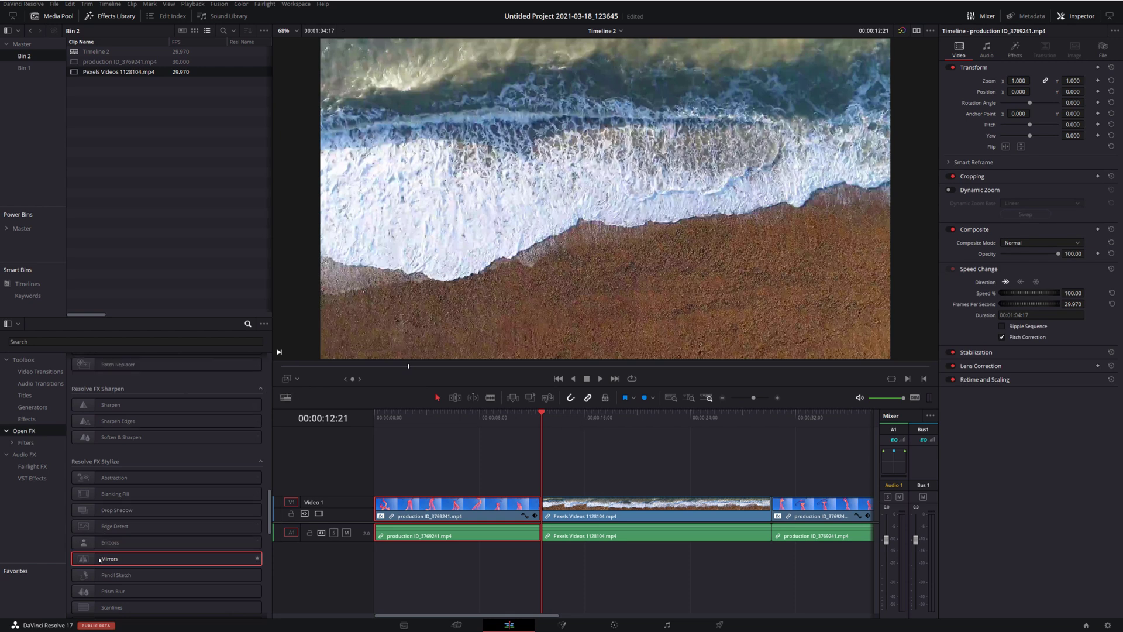
pyautogui.moveTo(109, 559); pyautogui.dragTo(584, 509)
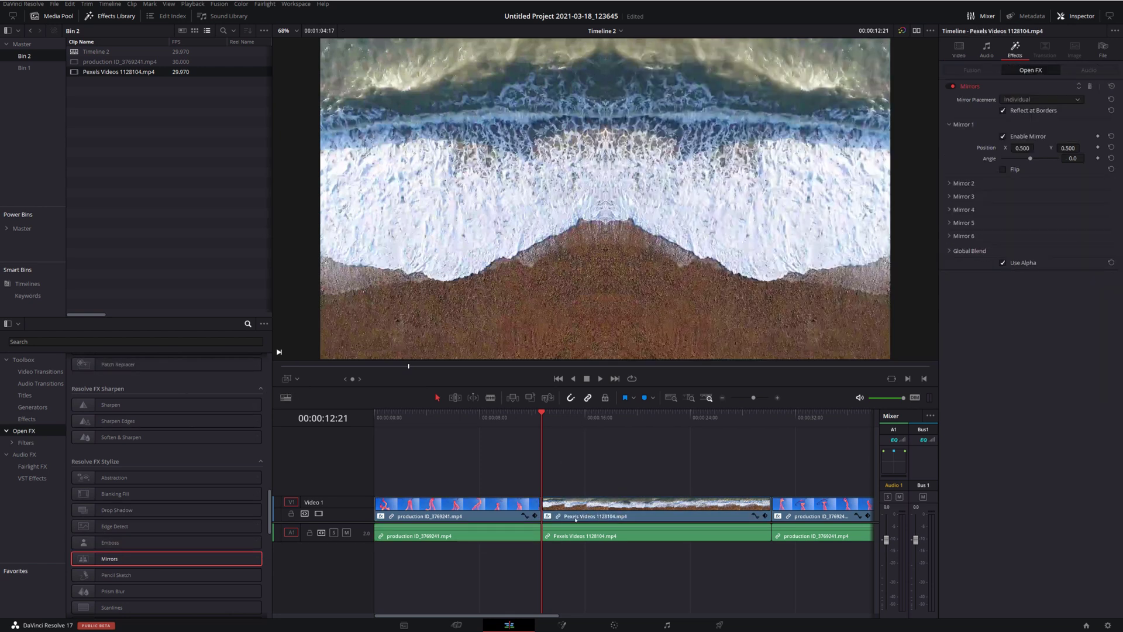
pyautogui.click(577, 520)
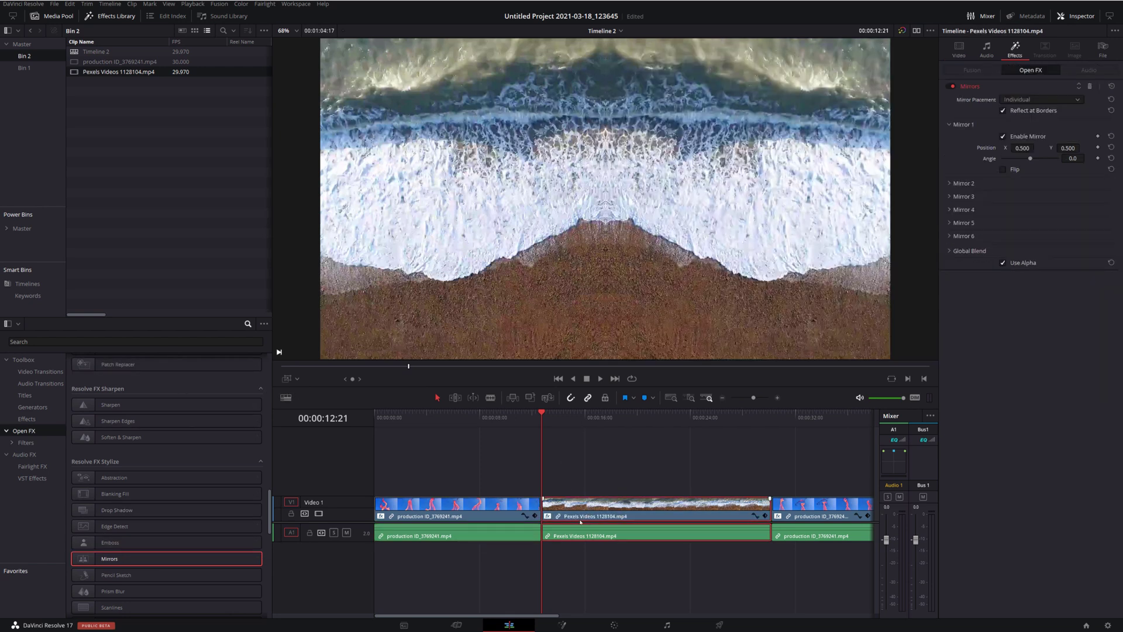
pyautogui.click(1035, 99)
pyautogui.click(1028, 120)
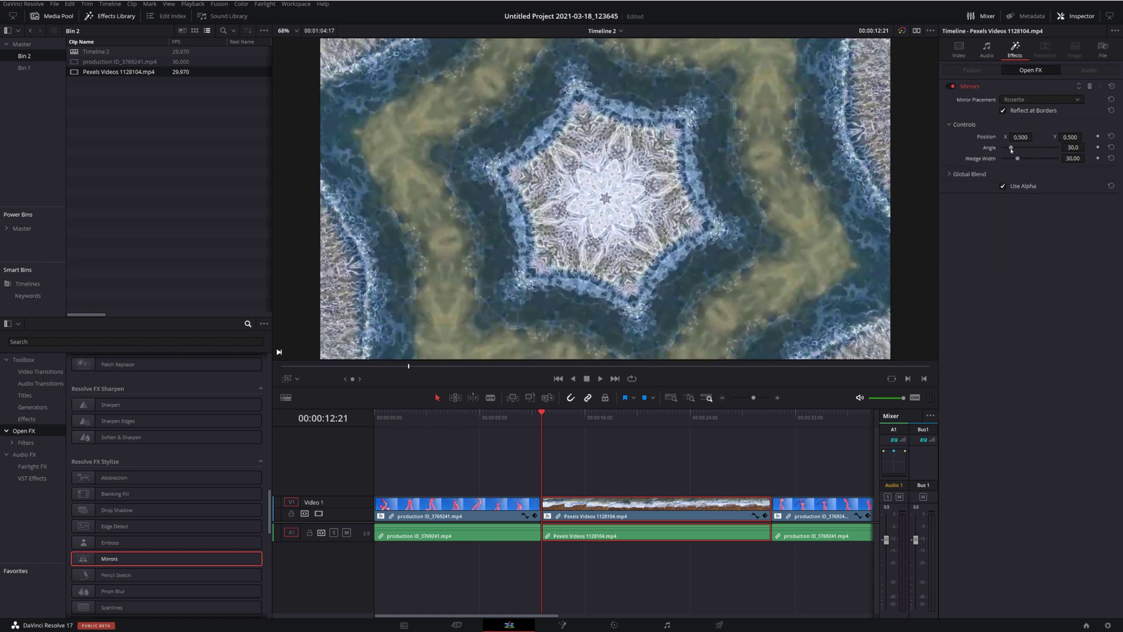
# Set the beach rosette to position X 0.356 and angle 87.9, preview, and save.
pyautogui.moveTo(1021, 137)
pyautogui.mouseDown()
pyautogui.moveTo(1006, 137)
pyautogui.moveTo(1030, 151)
pyautogui.mouseUp()
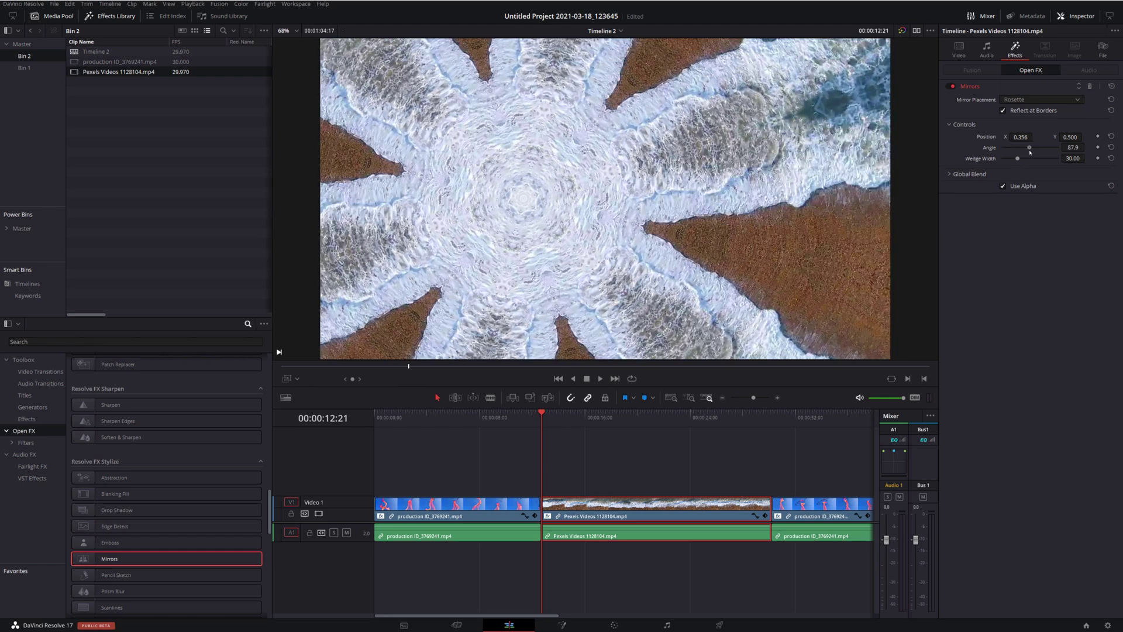
pyautogui.press('space')
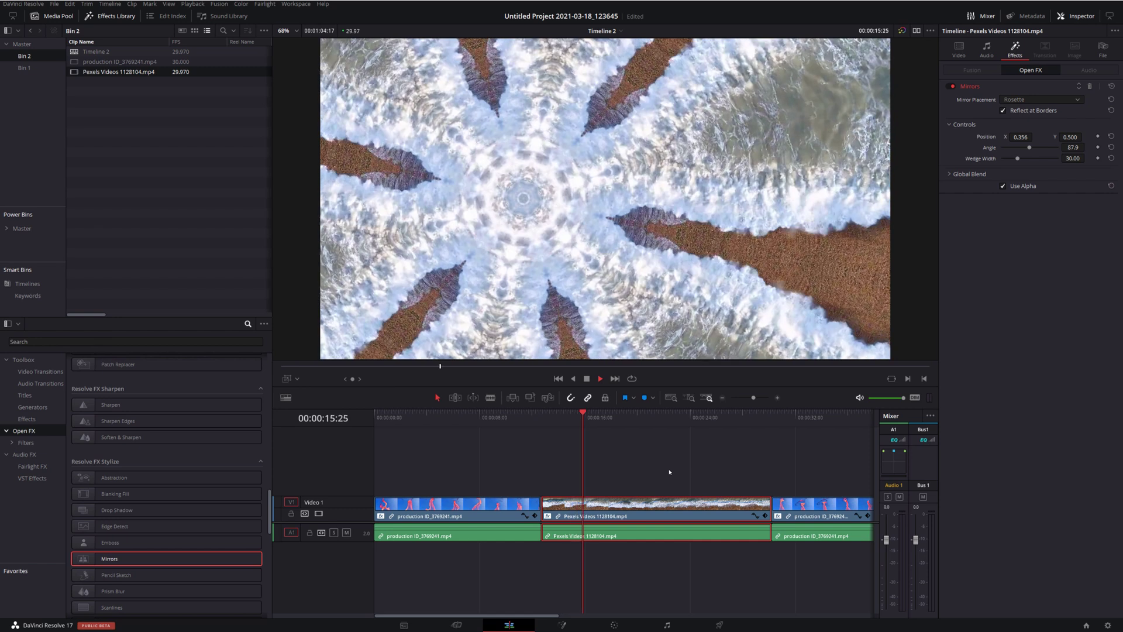
pyautogui.press('space')
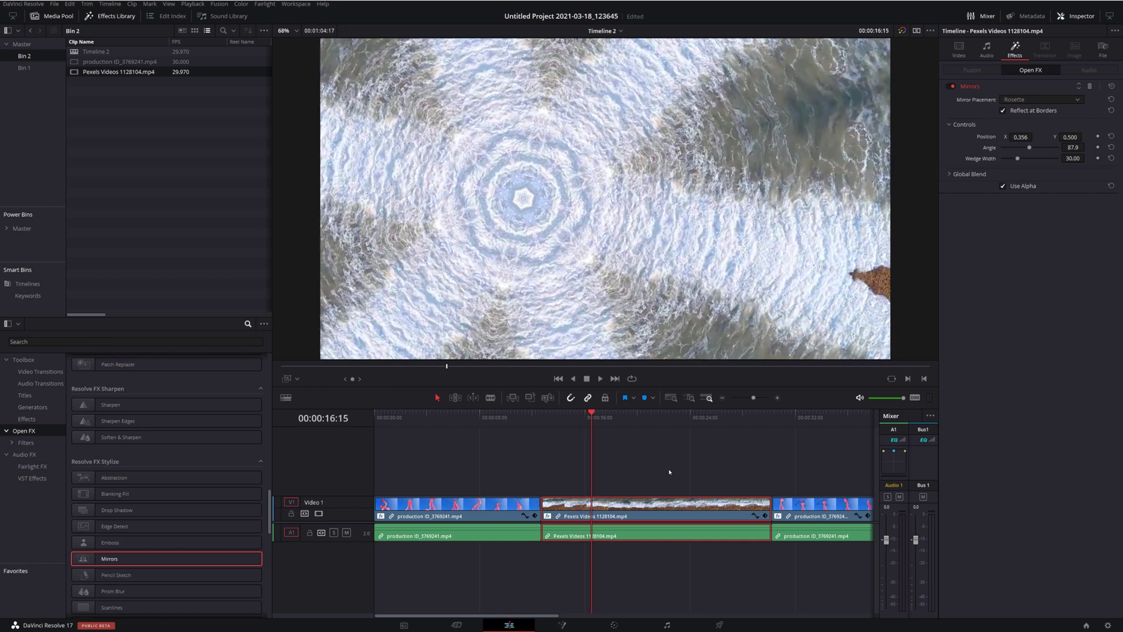
pyautogui.hotkey('ctrl', 's')
# Enable Dynamic Zoom in the beach clip's Inspector Video settings.
pyautogui.click(562, 490)
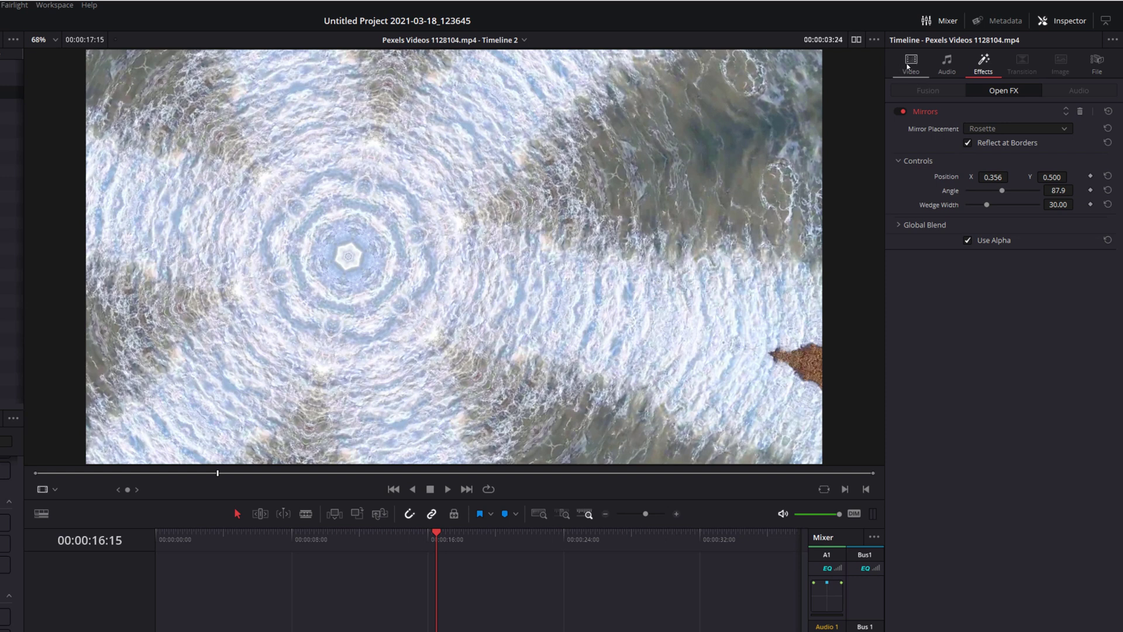
pyautogui.click(913, 70)
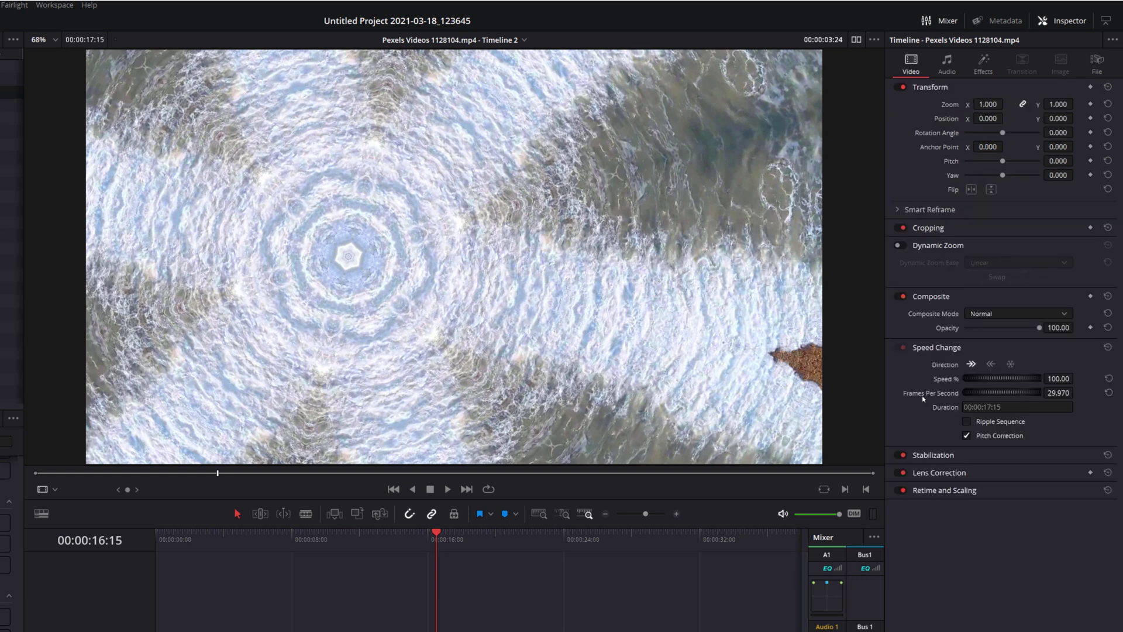
pyautogui.click(898, 245)
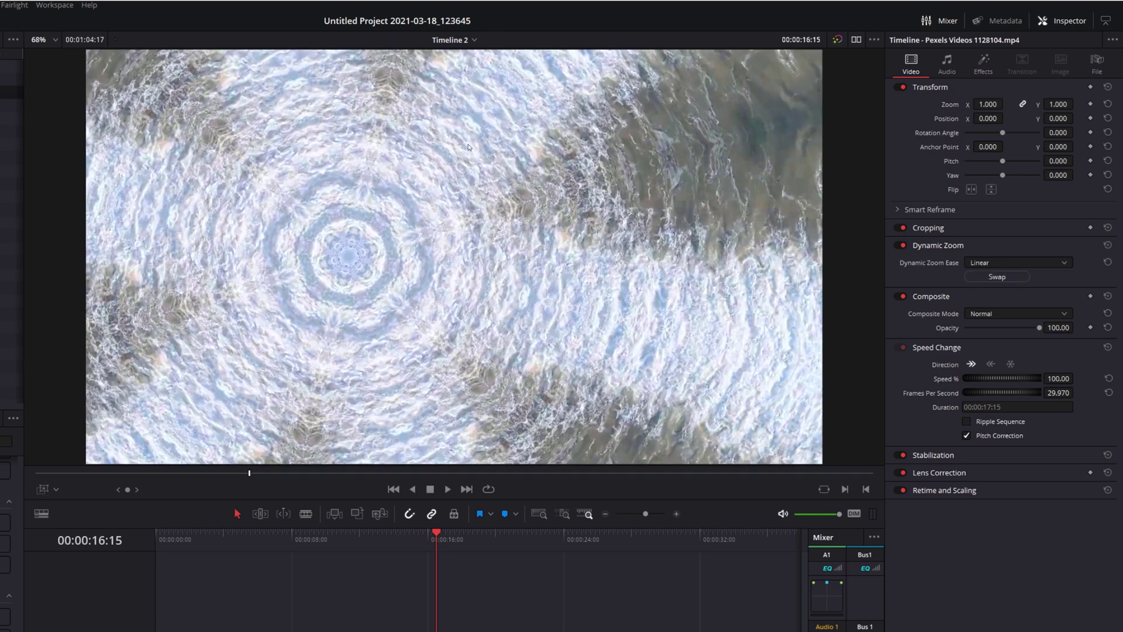
# Show the Dynamic Zoom overlay and shrink the green zoom frame toward the centre.
pyautogui.click(57, 490)
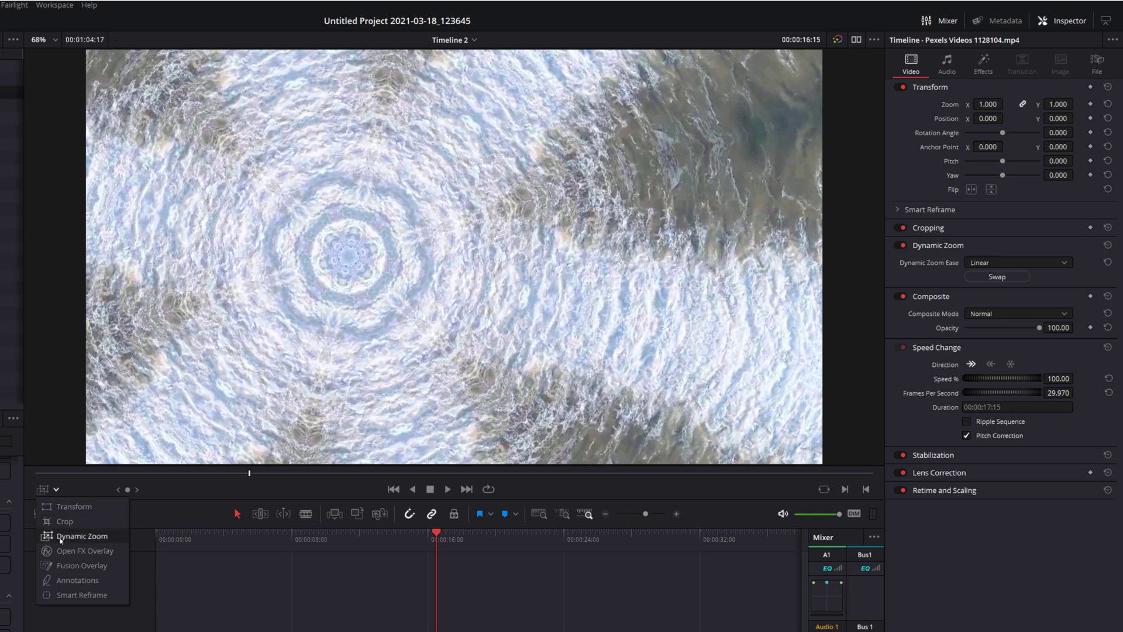
pyautogui.click(61, 536)
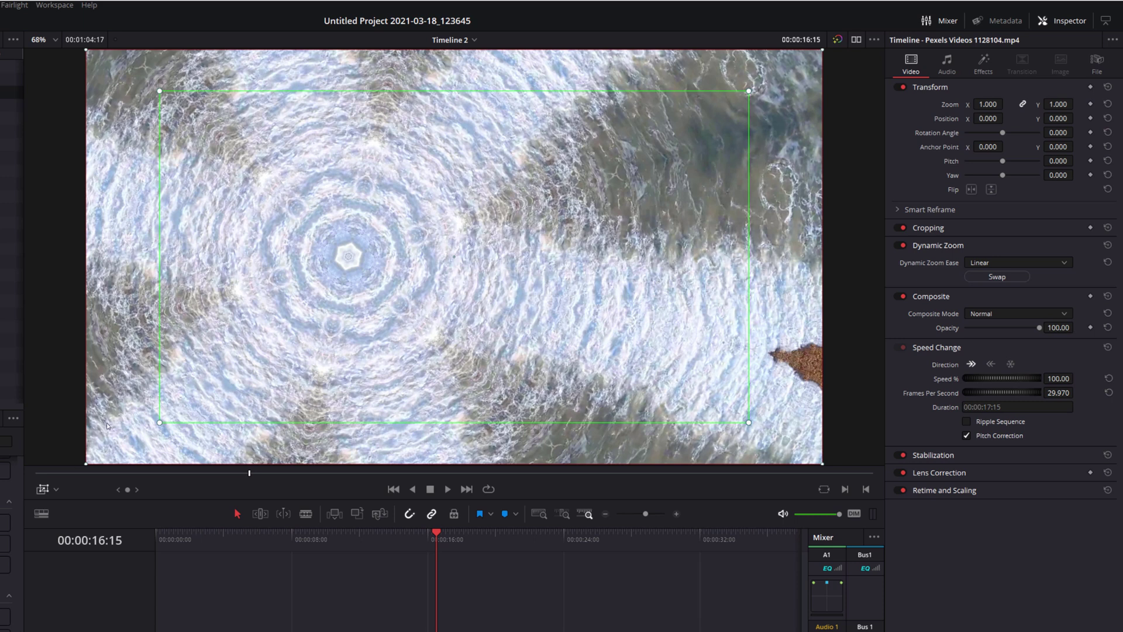
pyautogui.moveTo(159, 424); pyautogui.dragTo(248, 373)
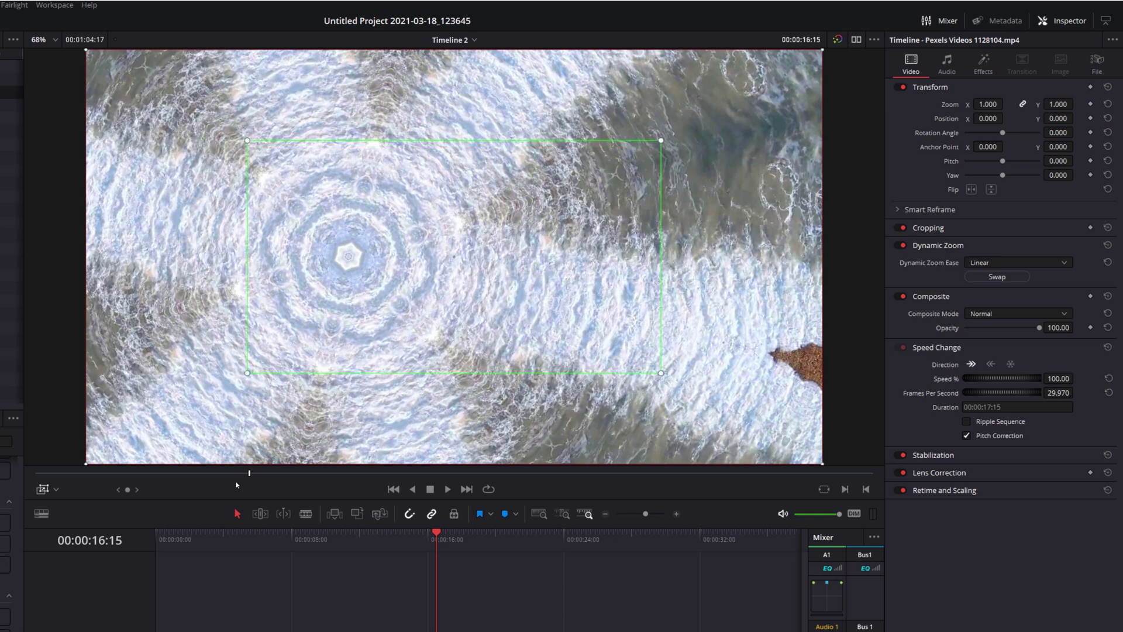
pyautogui.moveTo(408, 541); pyautogui.dragTo(375, 542)
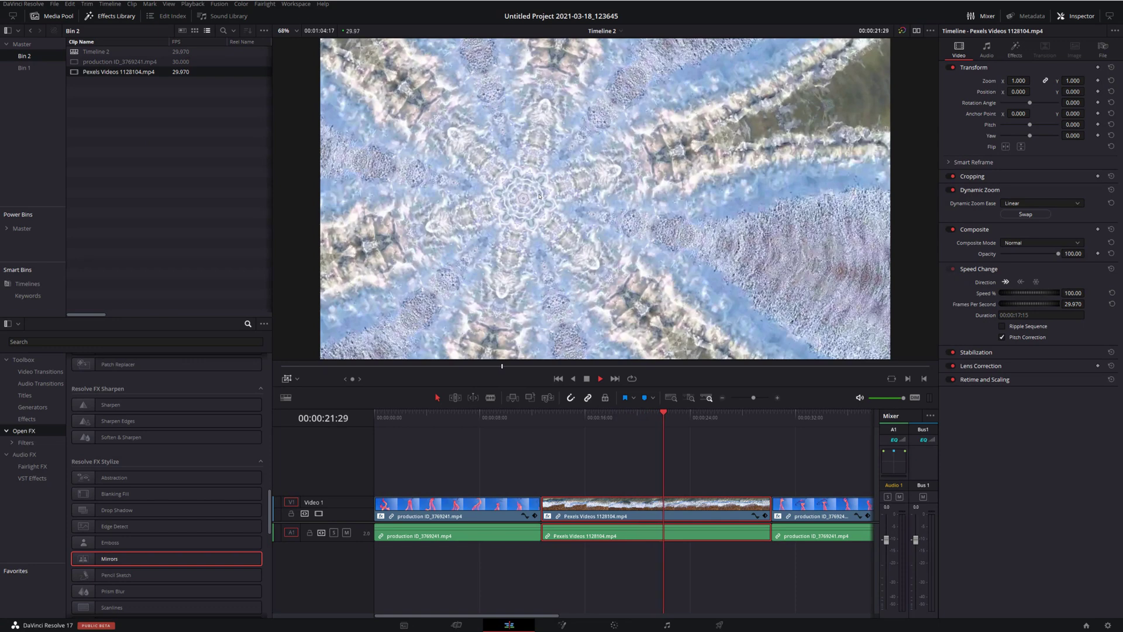
pyautogui.press('space')
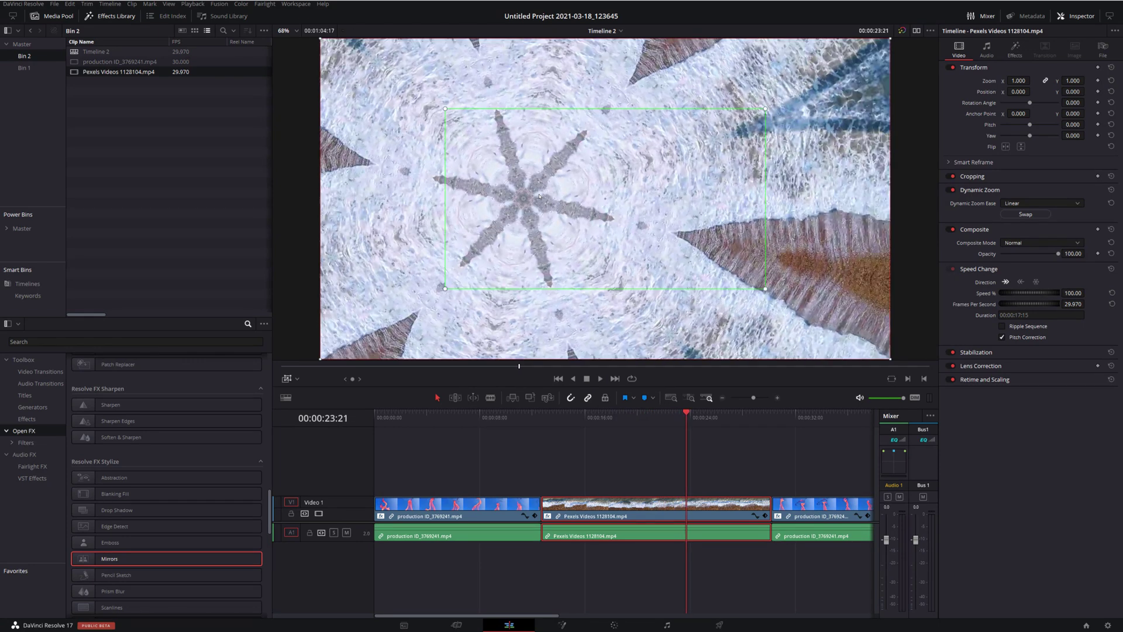